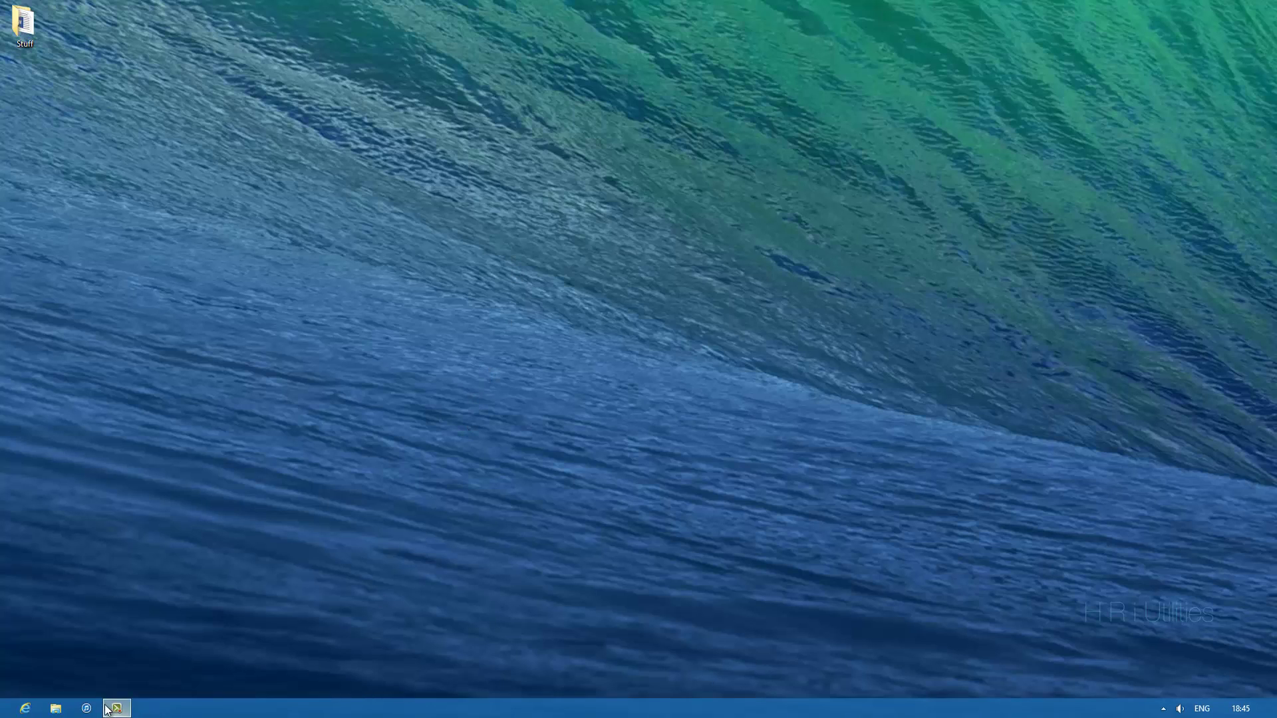
Step: Launch Command Prompt (Admin) from the Start corner menu and move it to the screen centre
right_click(6, 713)
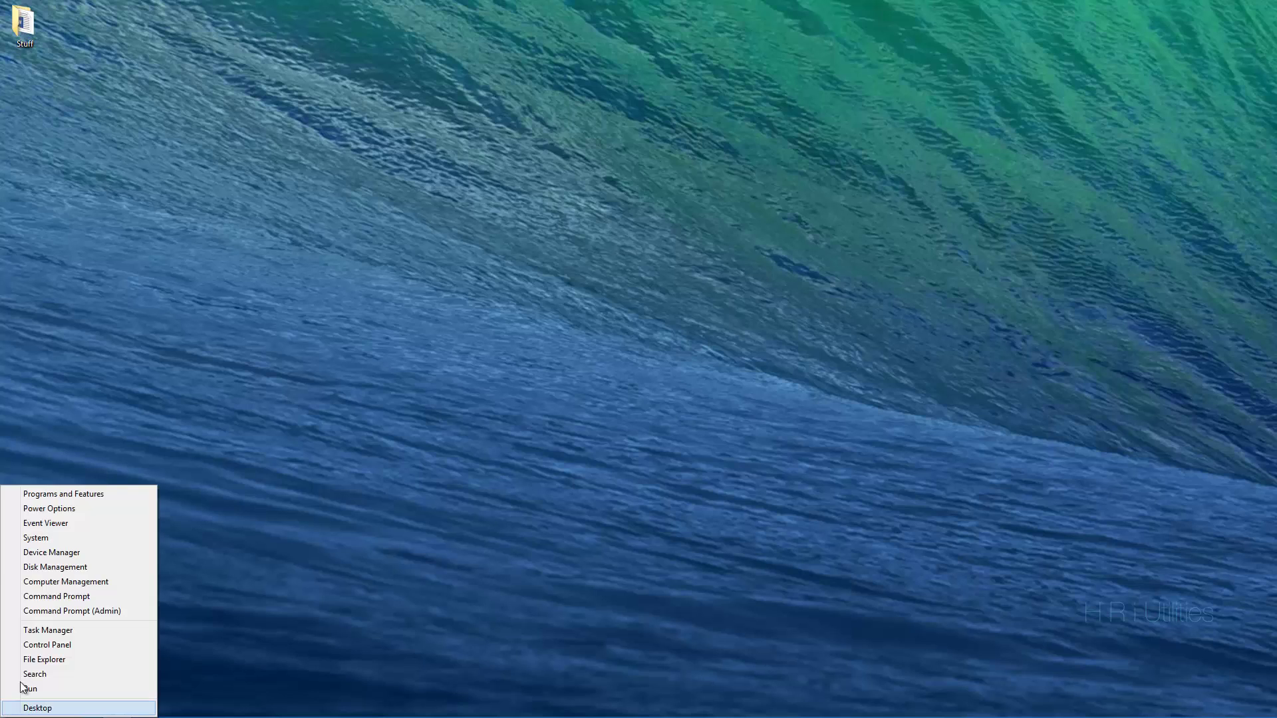
left_click(60, 615)
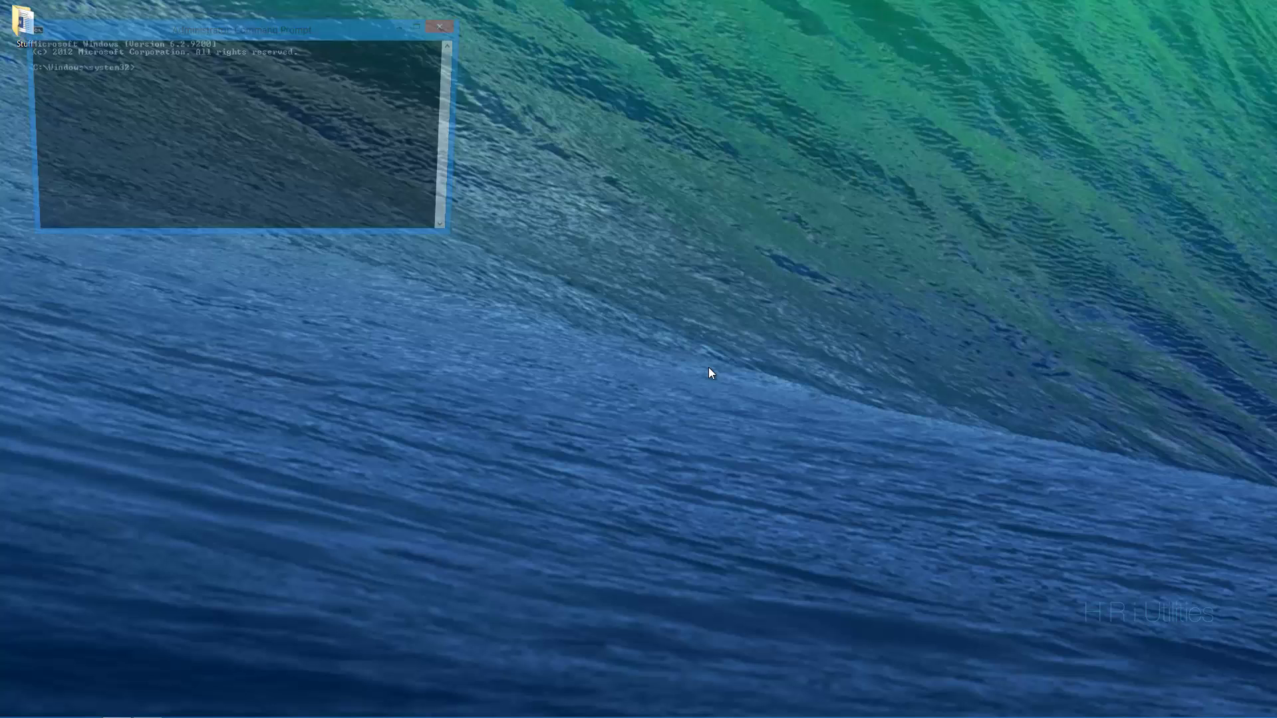
left_click_drag(276, 34, 579, 105)
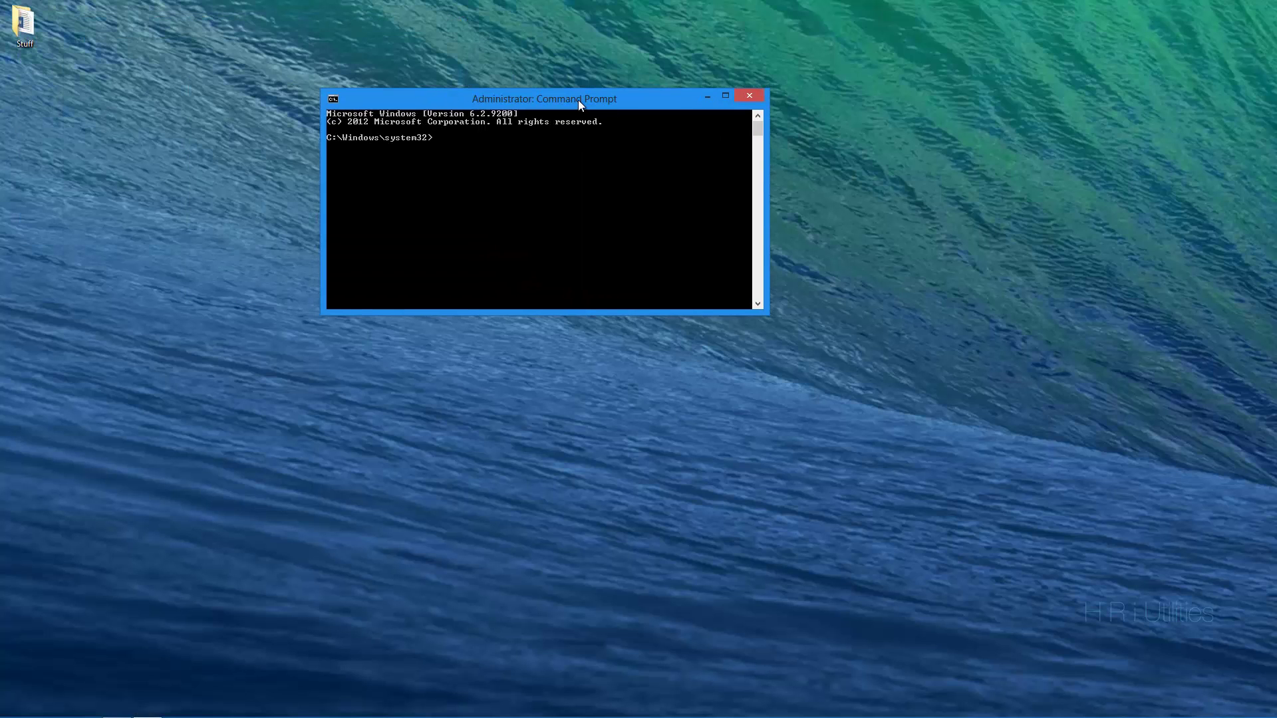
type("bcdedit")
Step: Run bcdedit to list boot entries and snap the console to the left half
key("Return")
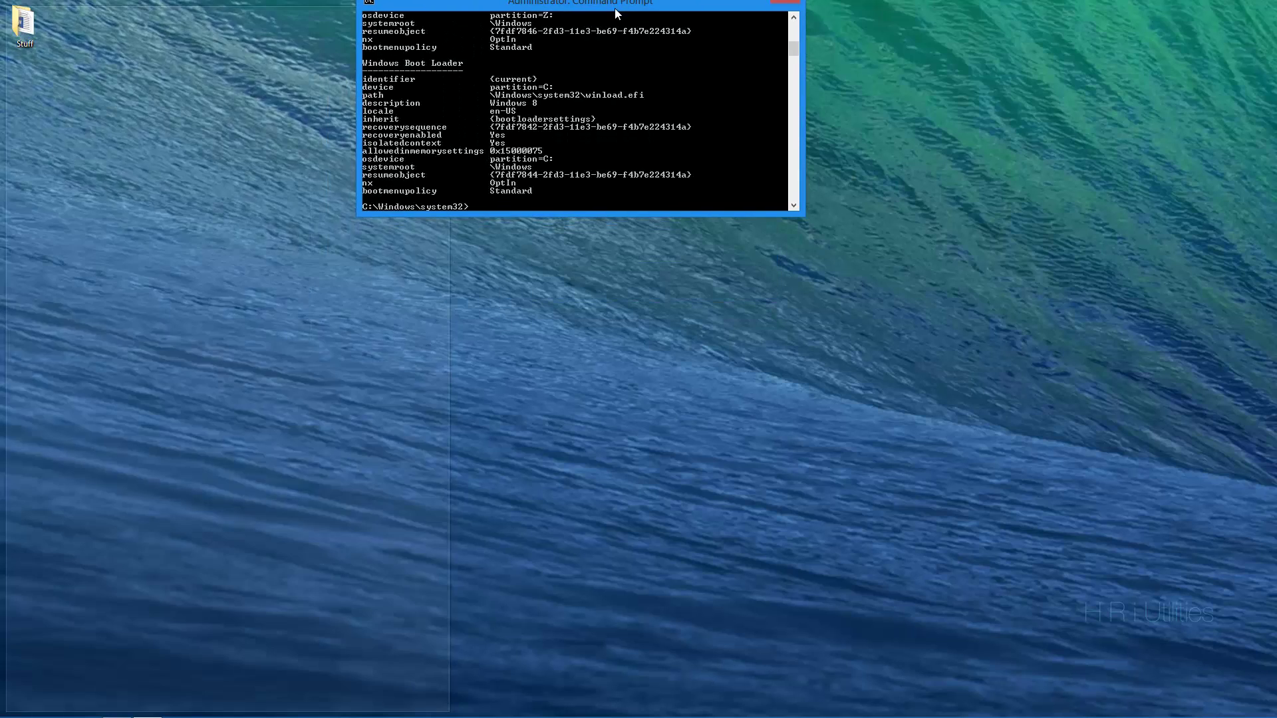
left_click_drag(579, 98, 615, 8)
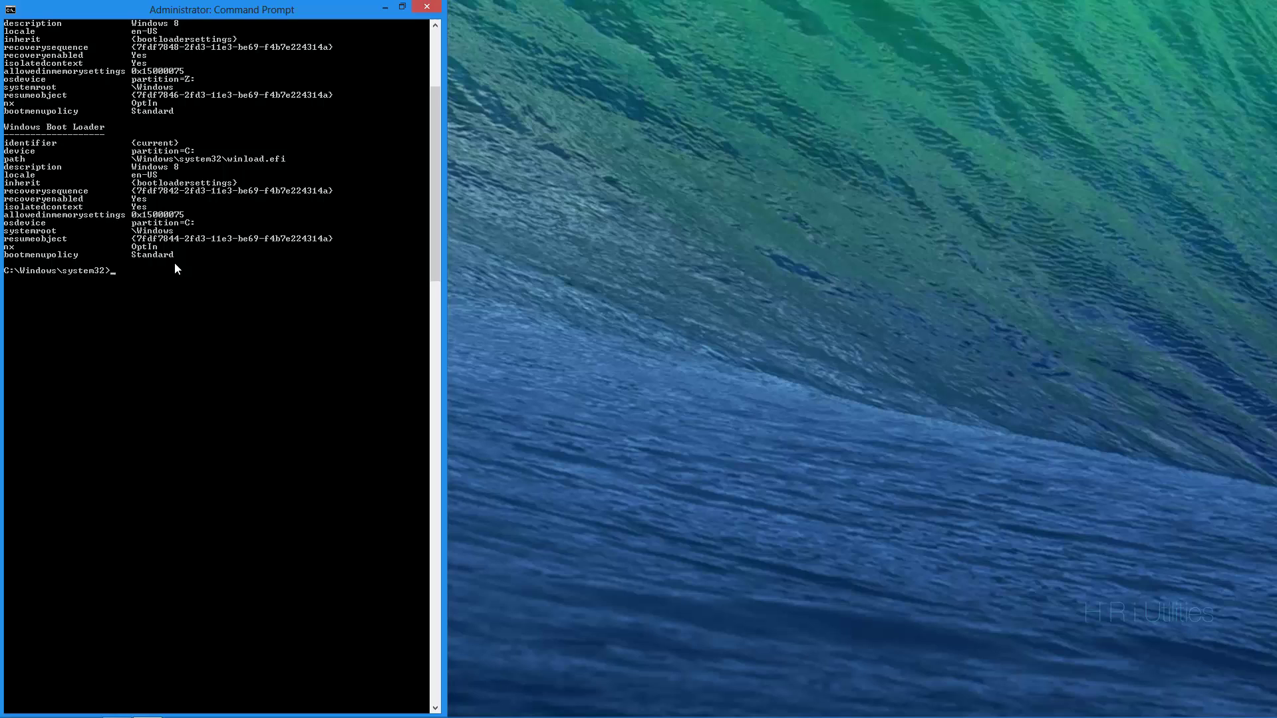
type("bcd")
type("rre")
type("nt}")
Step: Set the {current} boot loader description to 'Windows 8 Primary', then reopen Command Prompt (Admin)
key("BackSpace")
key("BackSpace")
key("BackSpace")
type("cu")
type("scription \"Wi")
type("ndow")
type(" 8")
type("y")
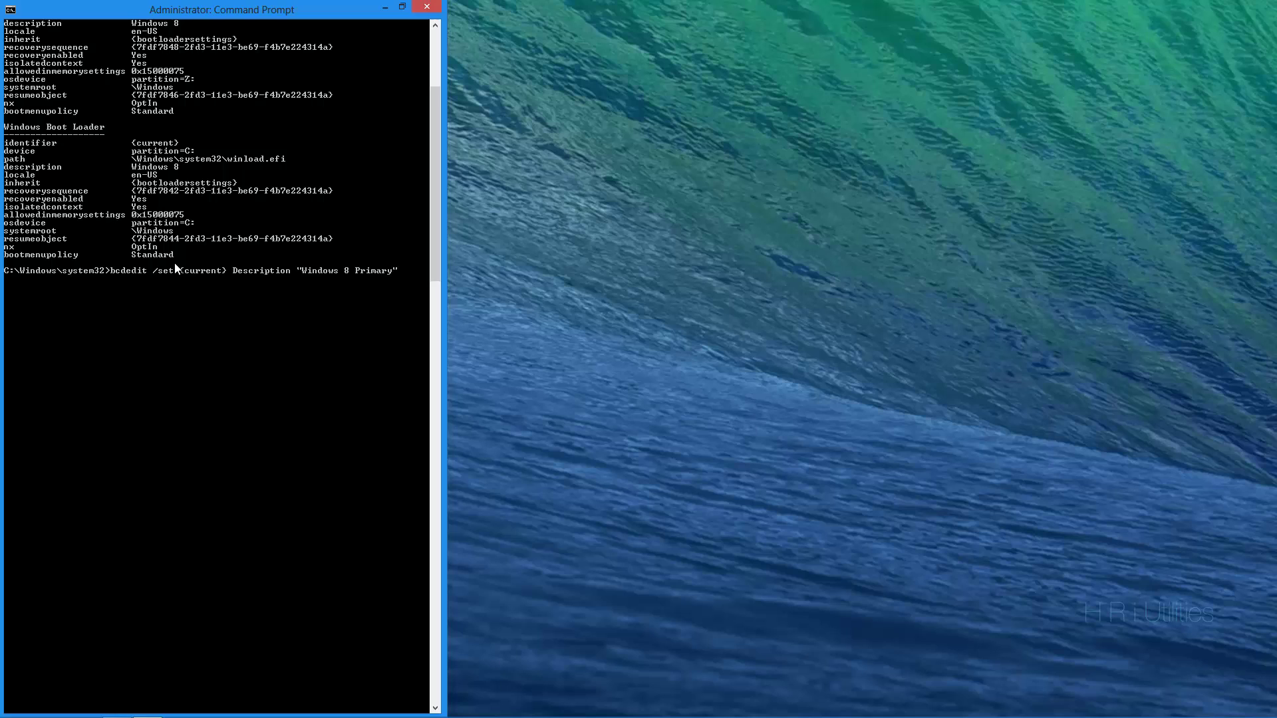
key("Return")
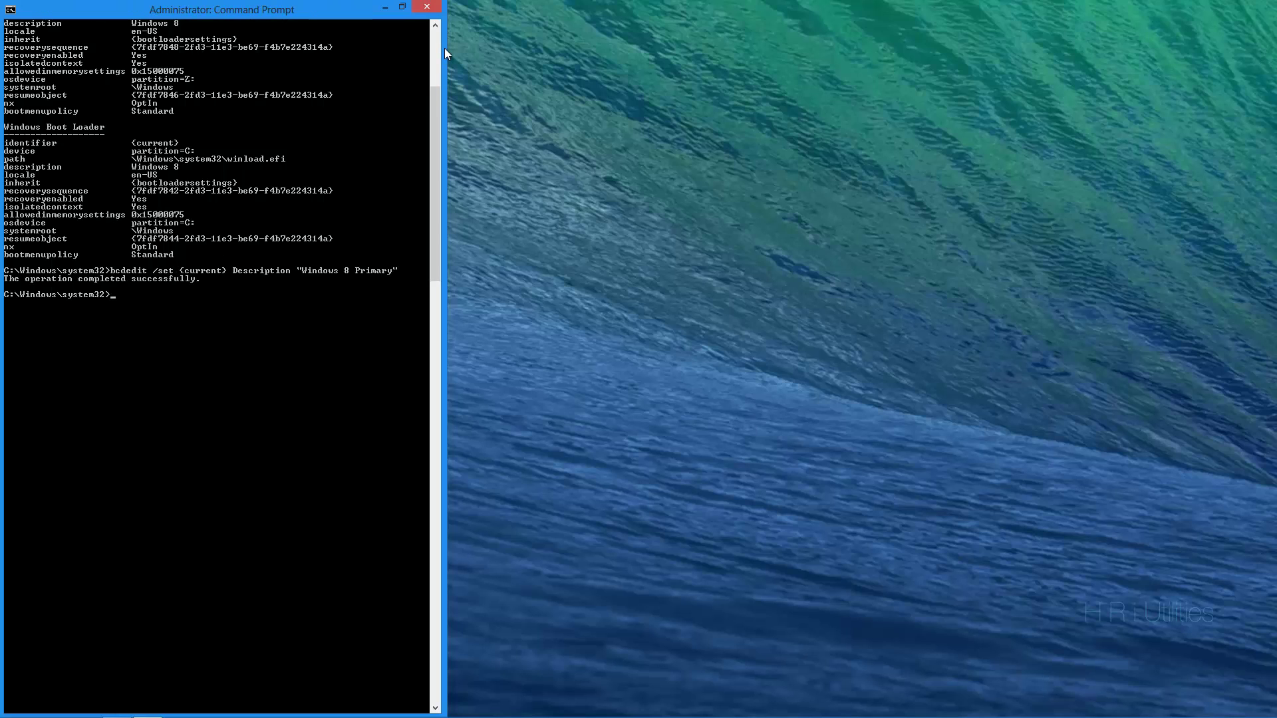
left_click(441, 6)
right_click(16, 690)
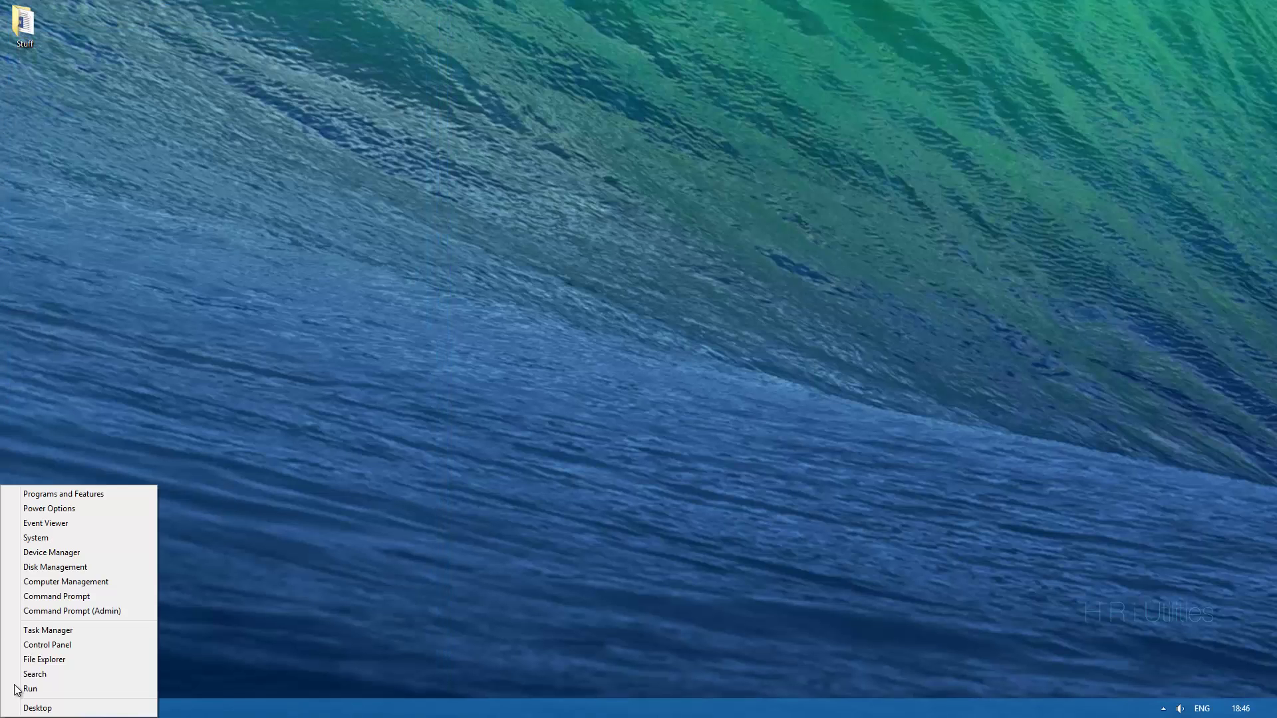
left_click(54, 609)
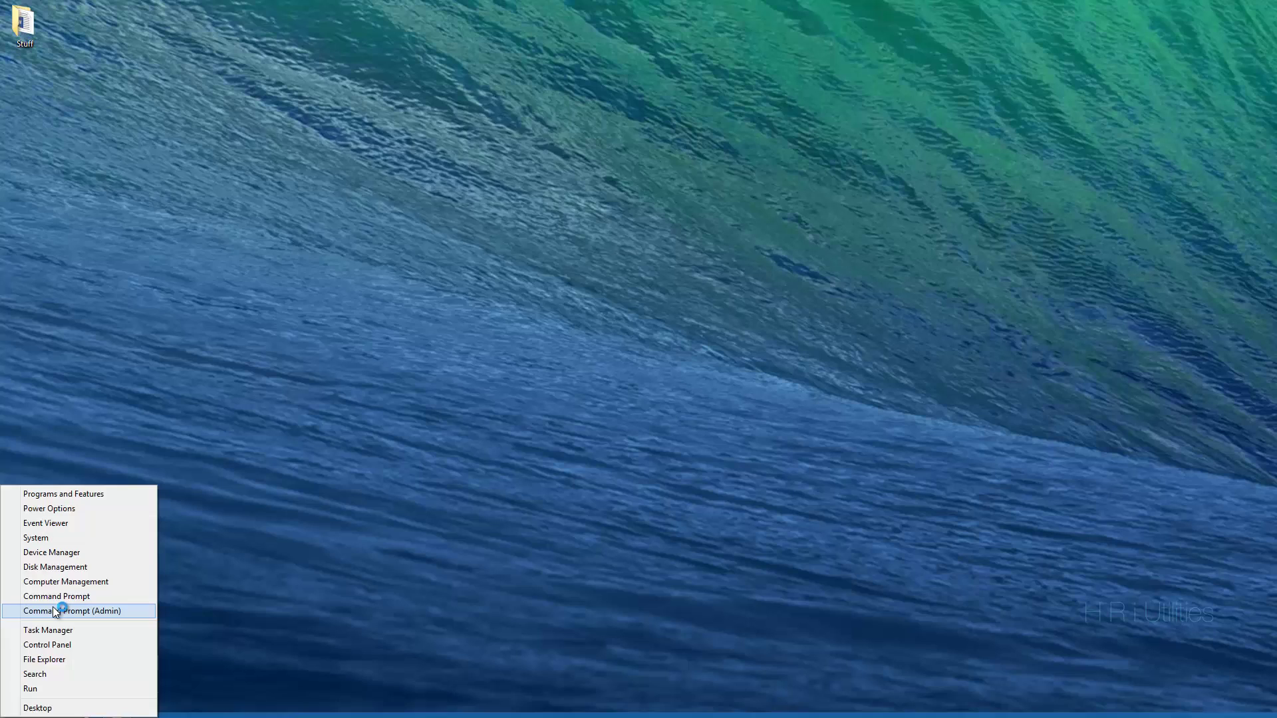
type("bcd")
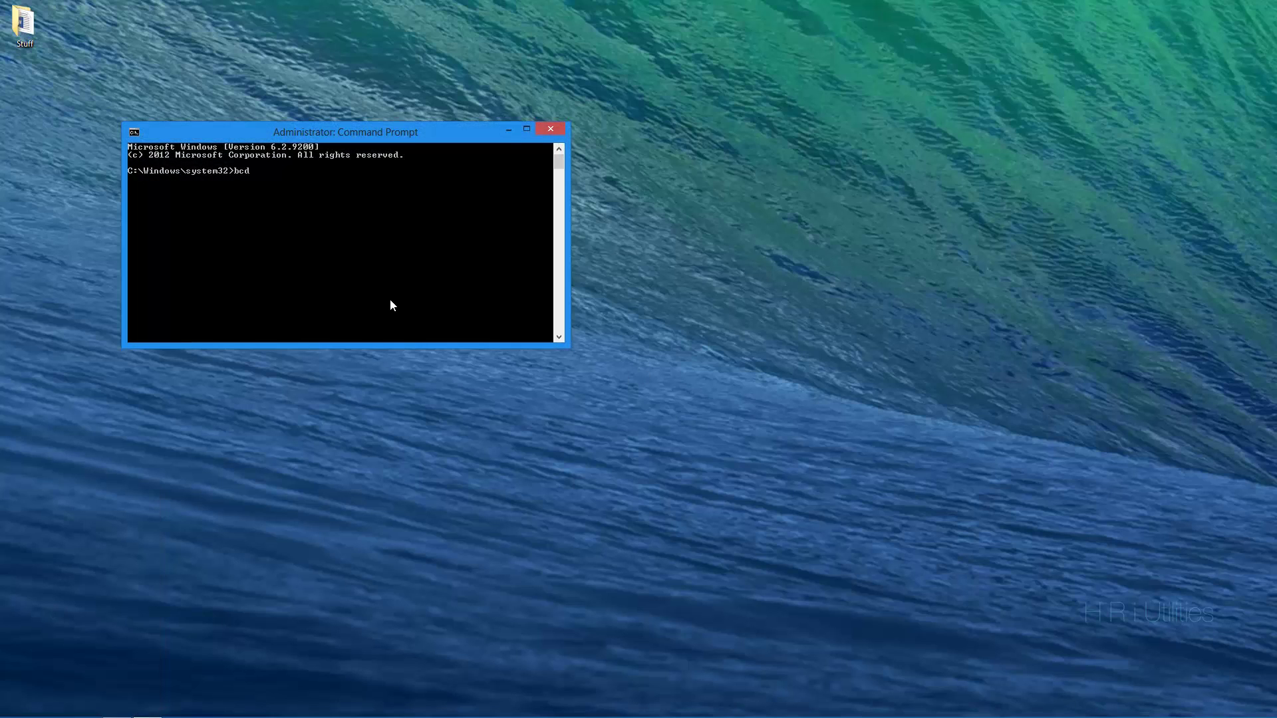
type("edit")
Step: Rerun bcdedit and snap the console left to check the 'Windows 8 Primary' description
key("Return")
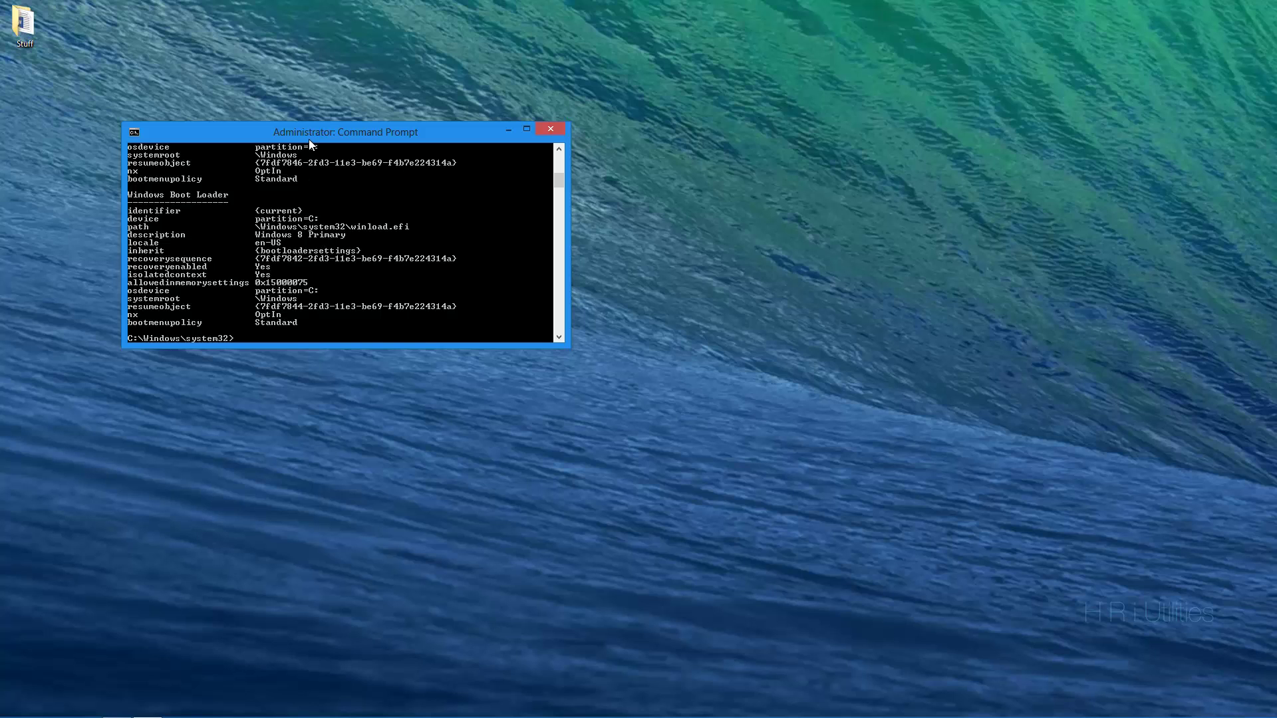
left_click_drag(310, 140, 307, 131)
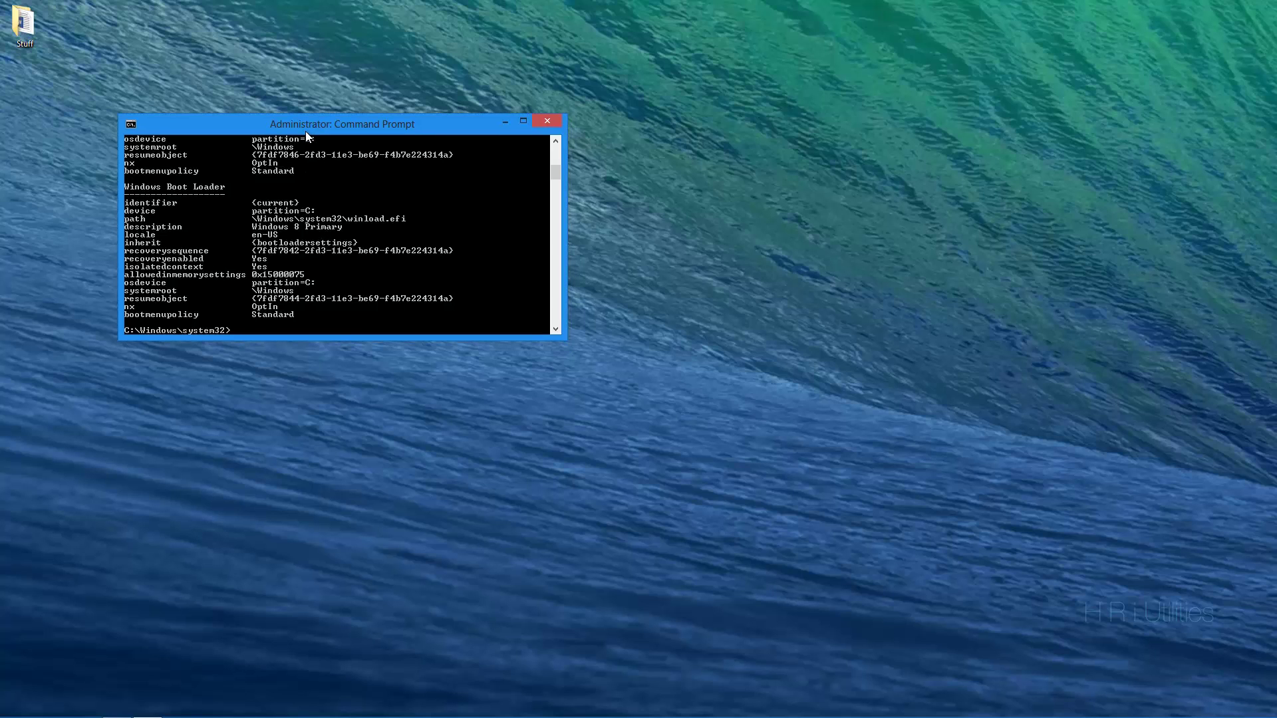
key("super+Left")
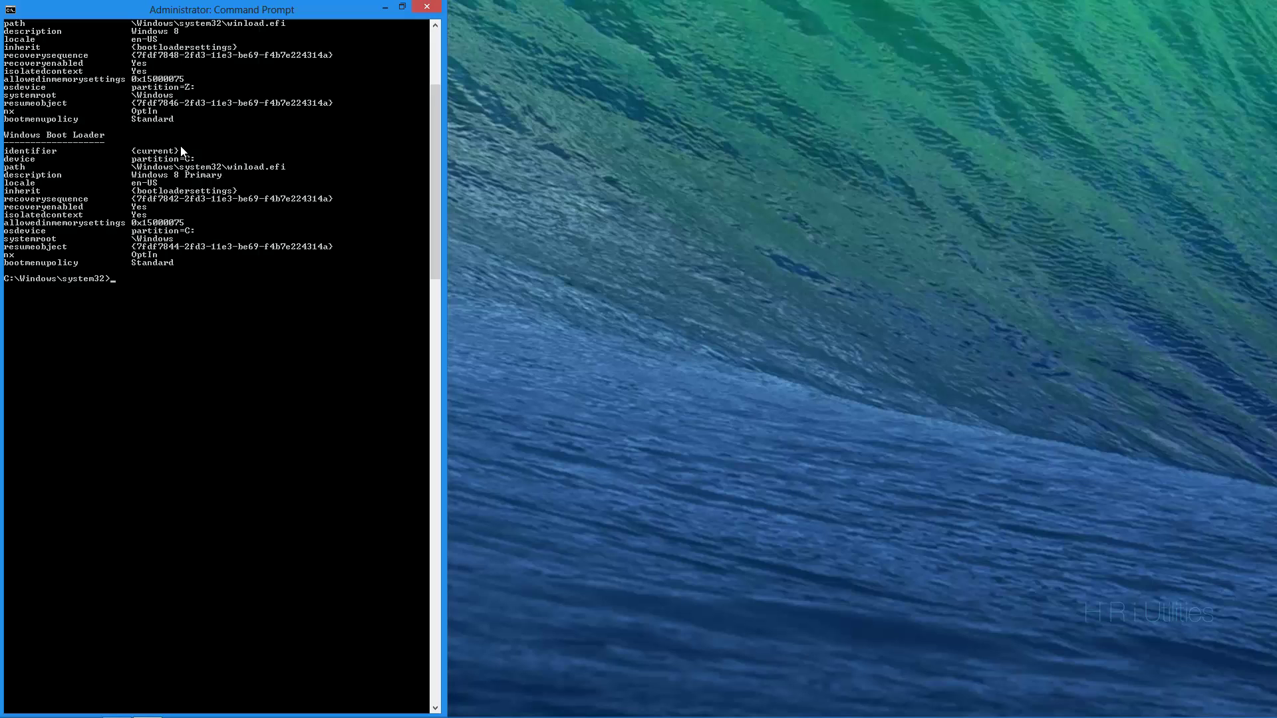
scroll(160, 111, "up", 2)
scroll(161, 105, "up", 2)
scroll(160, 105, "up", 4)
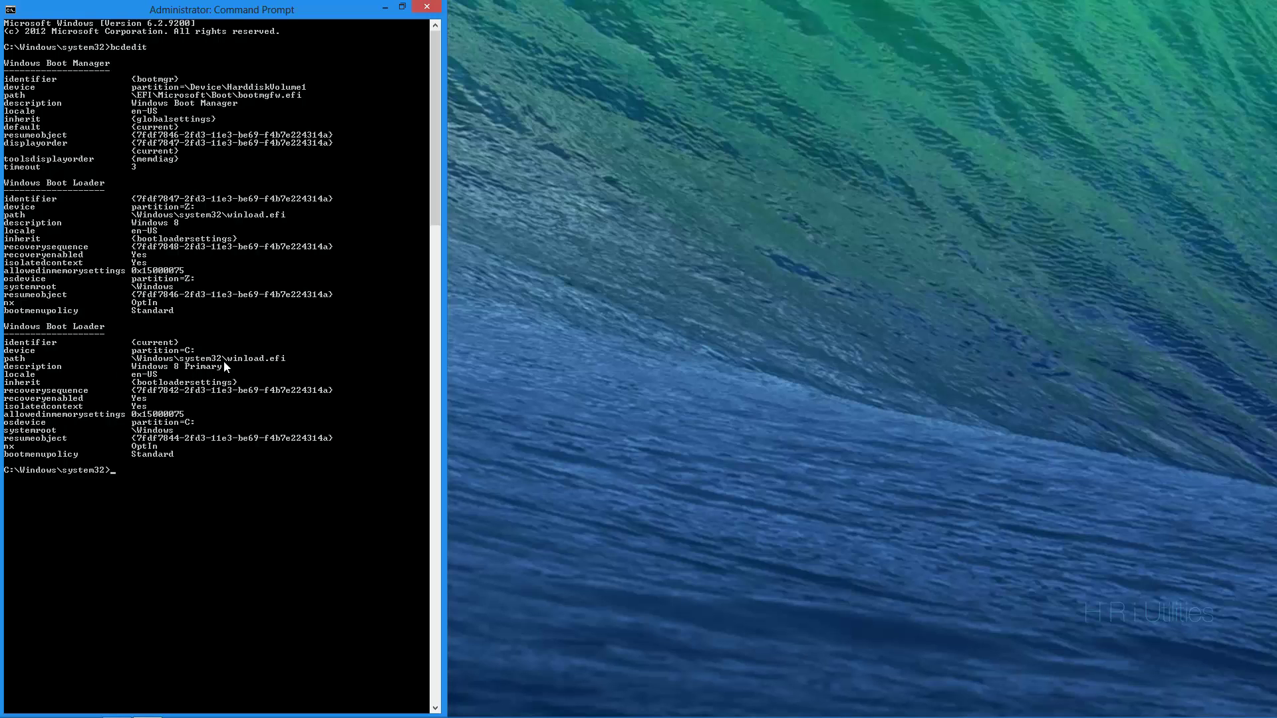
Step: Close the administrator Command Prompt window, leaving the Windows 8 desktop visible
left_click(433, 8)
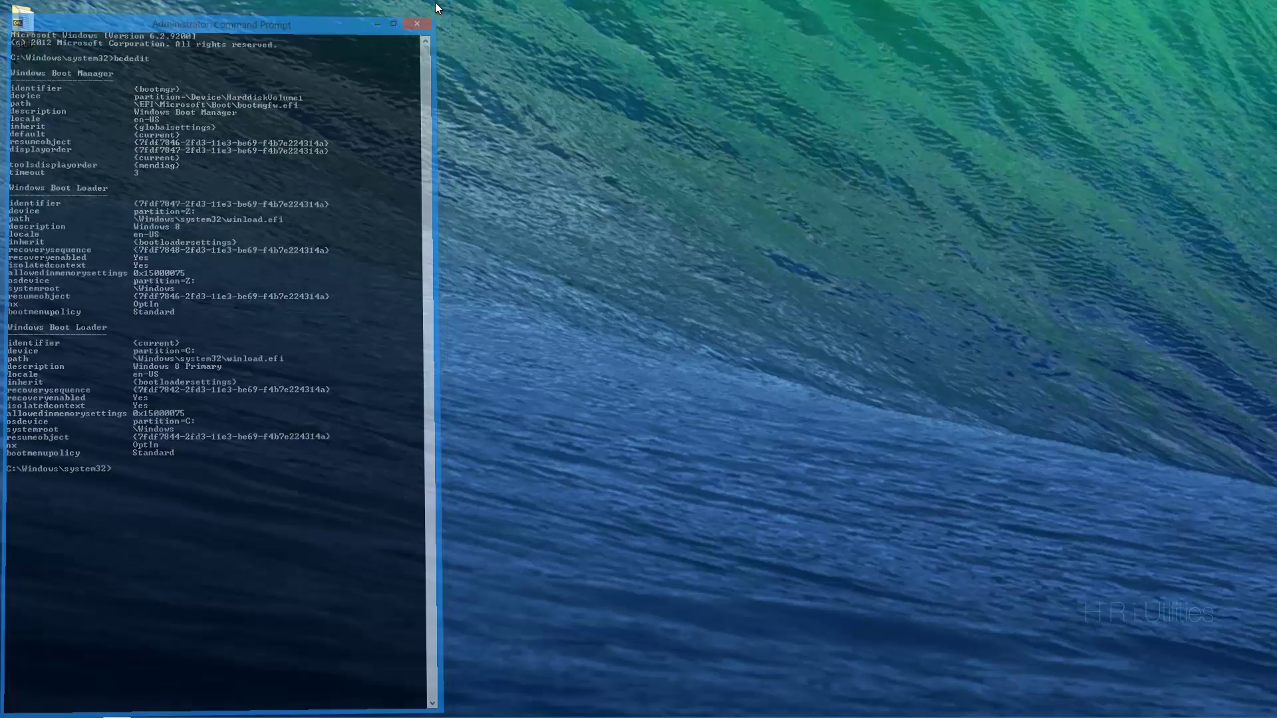